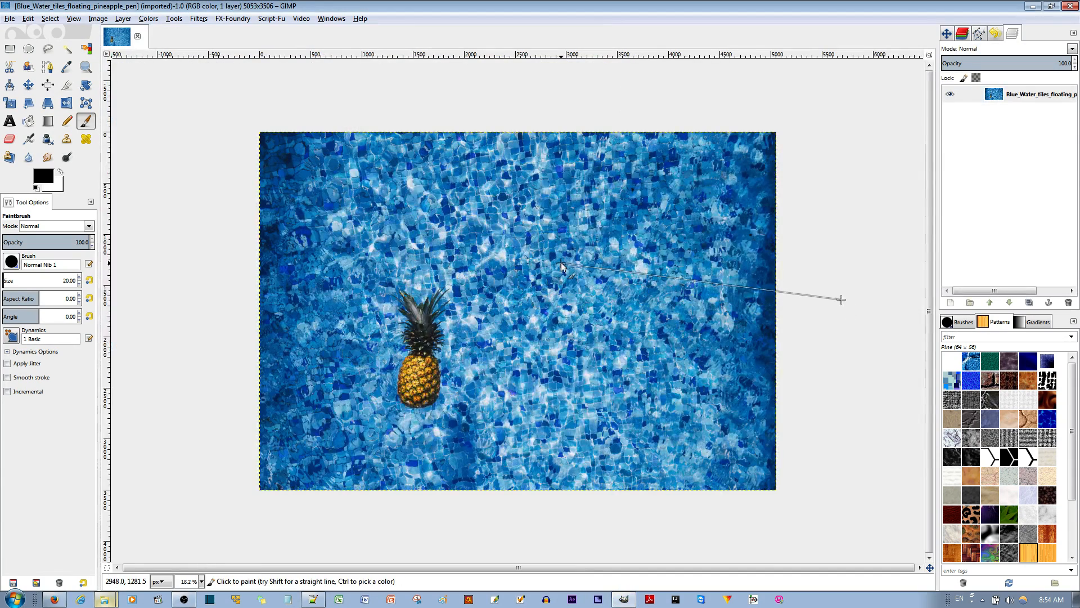
# - Crop the image to a fixed 1:1 square of water tiles about 668 × 668 px, to the upper right of the pineapple
pyautogui.scroll(1, 563, 265)
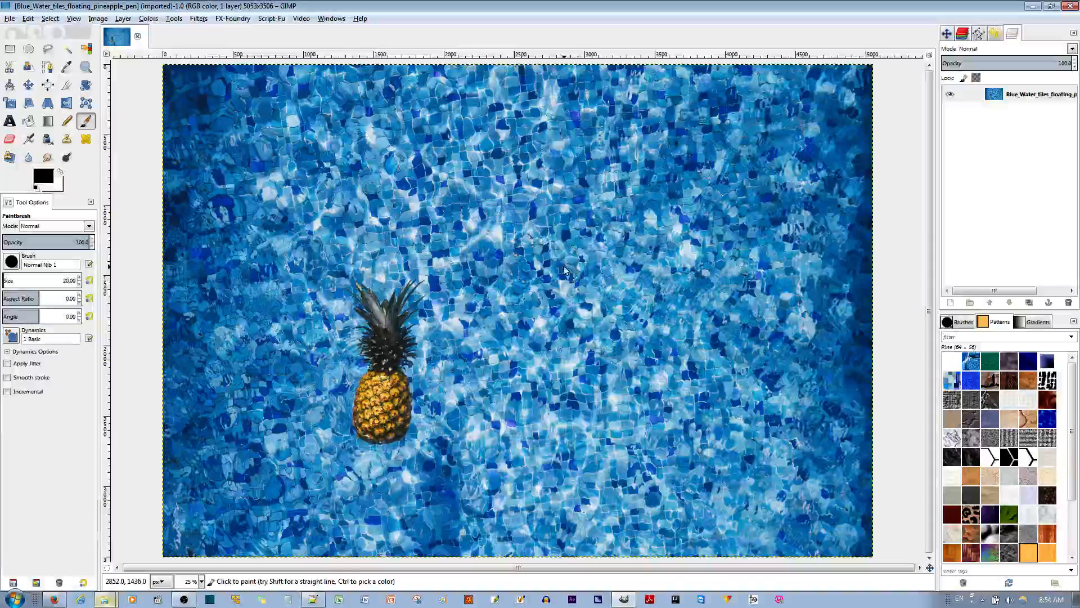
pyautogui.click(65, 88)
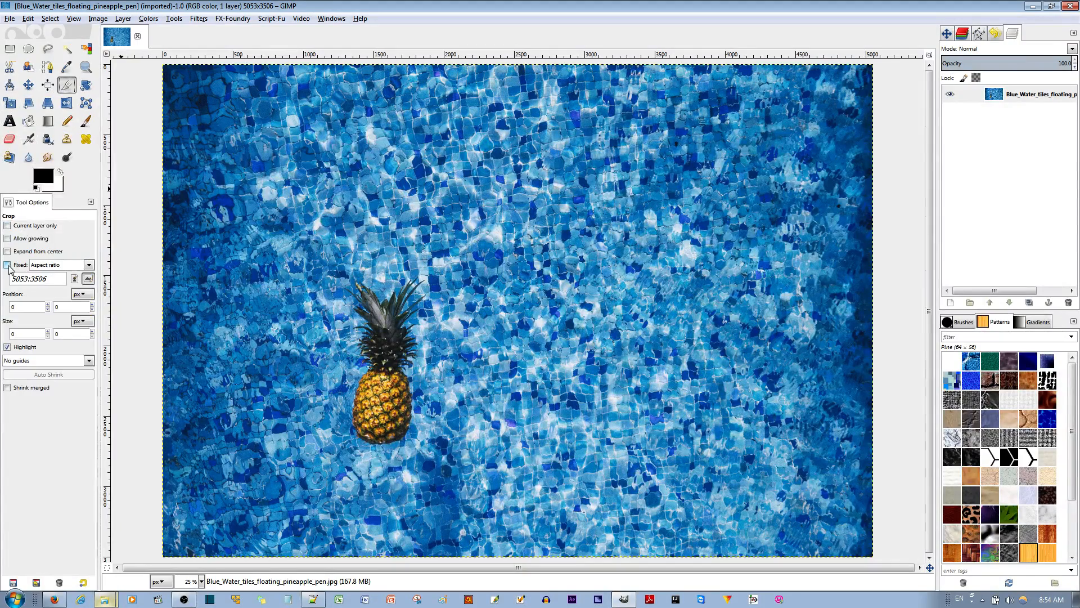
pyautogui.click(8, 265)
pyautogui.tripleClick(22, 276)
pyautogui.write('1:1')
pyautogui.click(46, 279)
pyautogui.moveTo(504, 260); pyautogui.dragTo(657, 162)
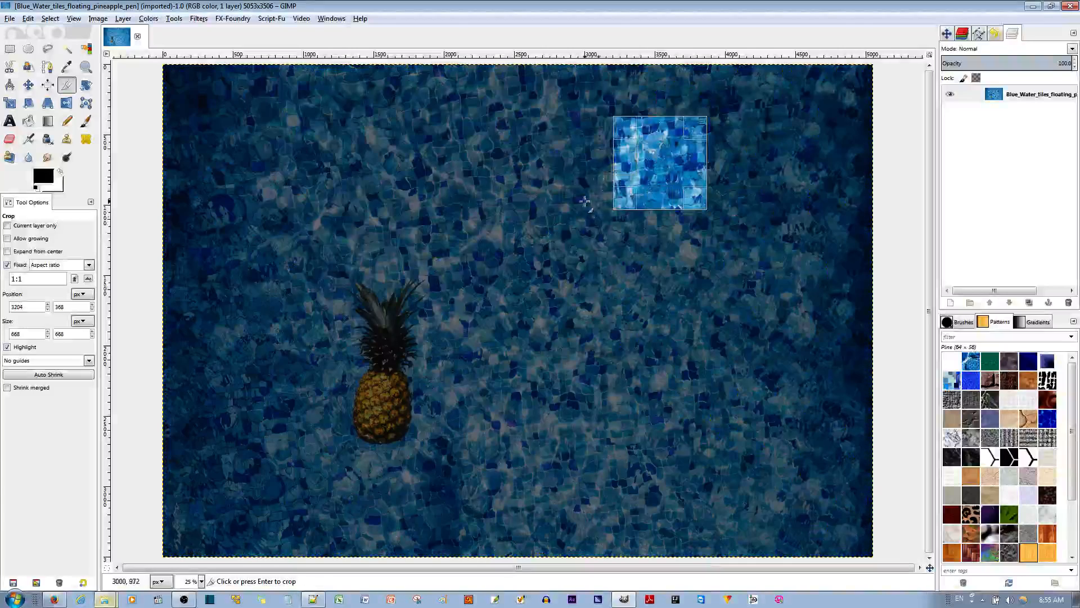
pyautogui.click(664, 178)
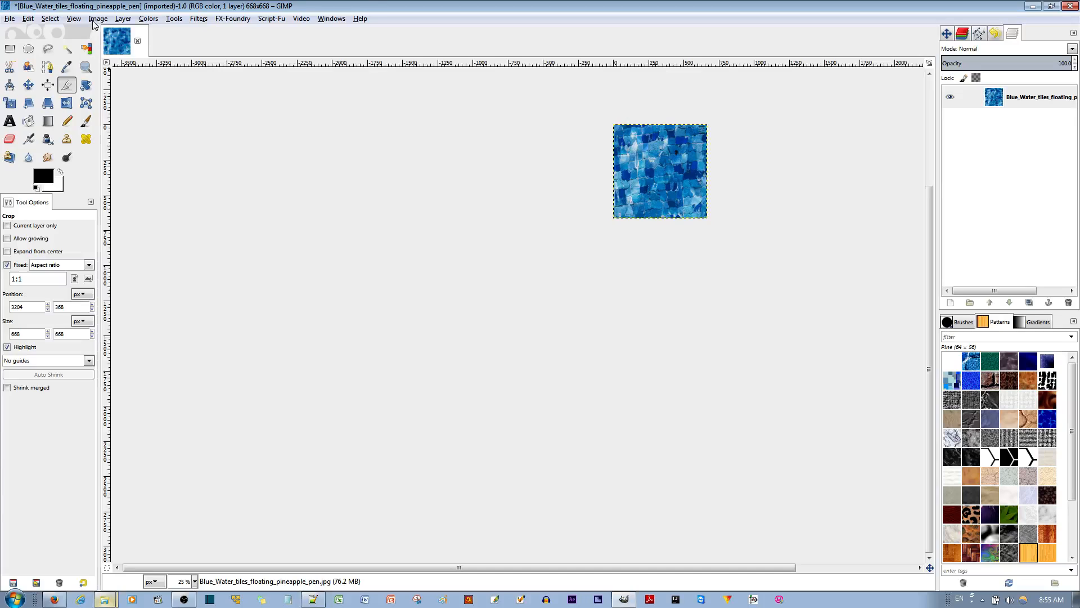
# - Sharpen the cropped tile image using Unsharp Mask with radius 5.0, amount 0.50 and threshold 0
pyautogui.click(198, 22)
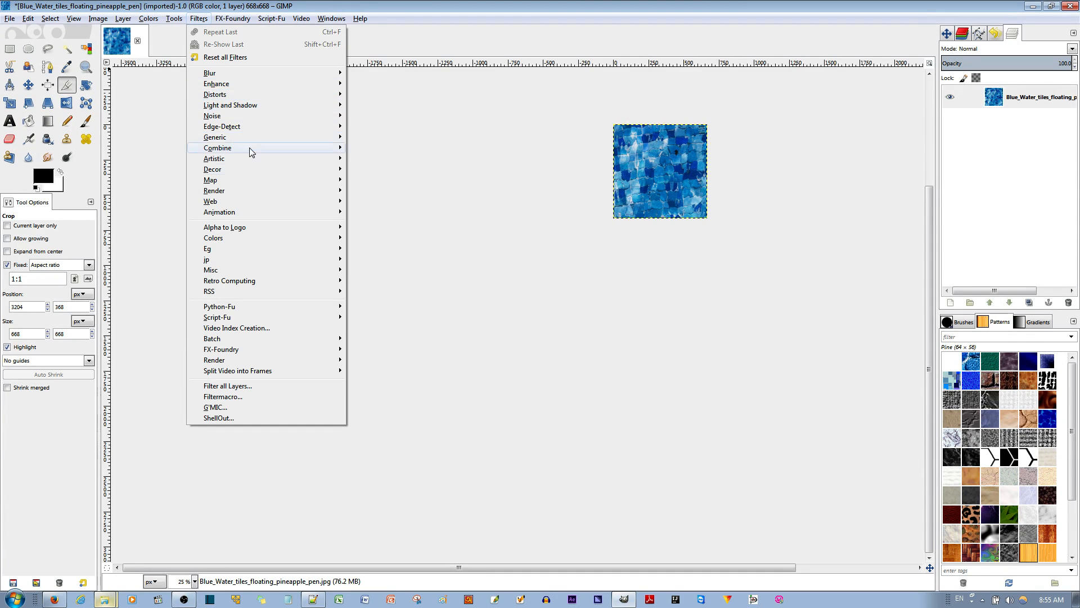
pyautogui.moveTo(247, 184)
pyautogui.moveTo(255, 85)
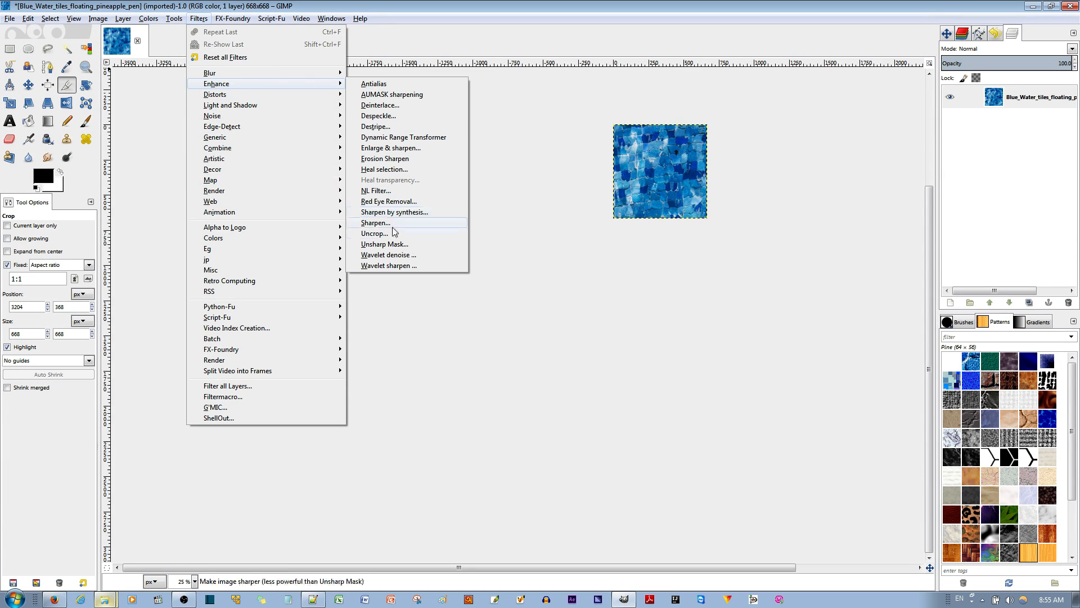
pyautogui.click(396, 248)
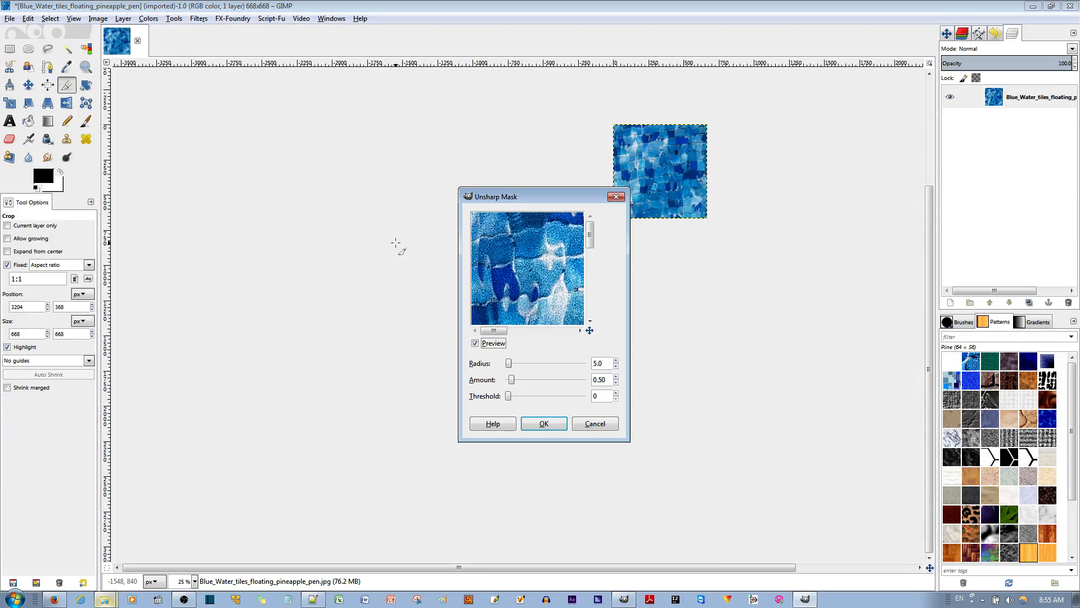
pyautogui.click(541, 424)
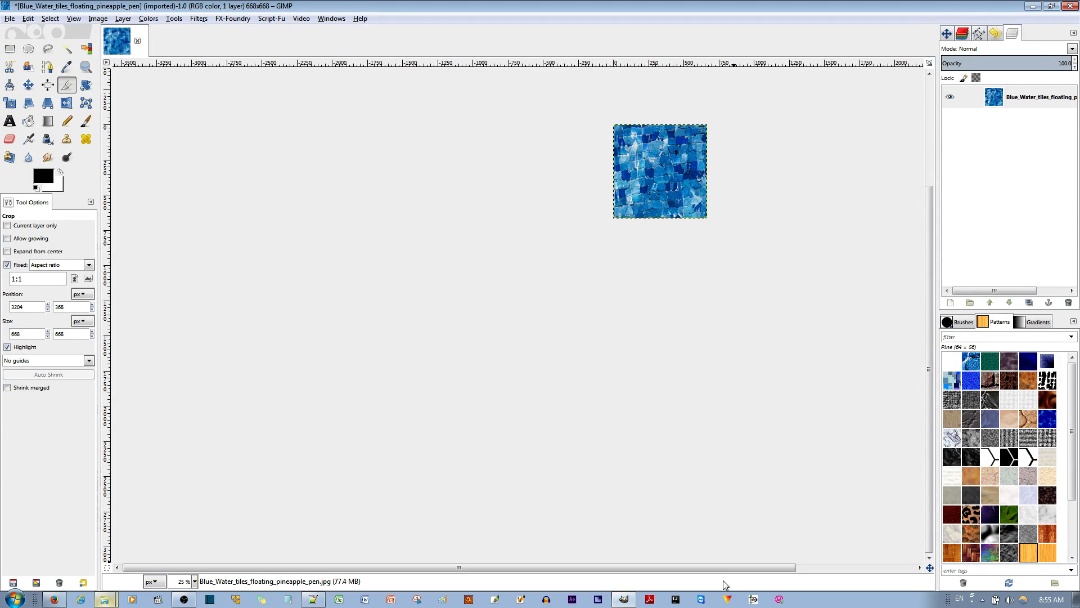
# - Apply the Make Seamless map filter to the sharpened tile image
pyautogui.moveTo(729, 567); pyautogui.dragTo(799, 567)
pyautogui.moveTo(932, 388); pyautogui.dragTo(930, 332)
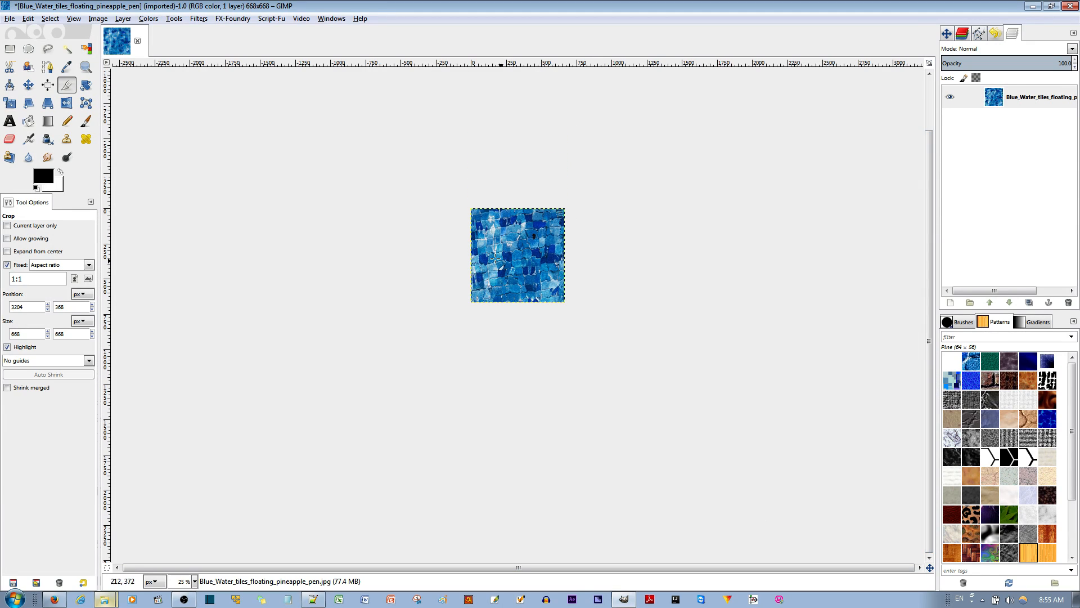
pyautogui.click(199, 19)
pyautogui.moveTo(233, 194)
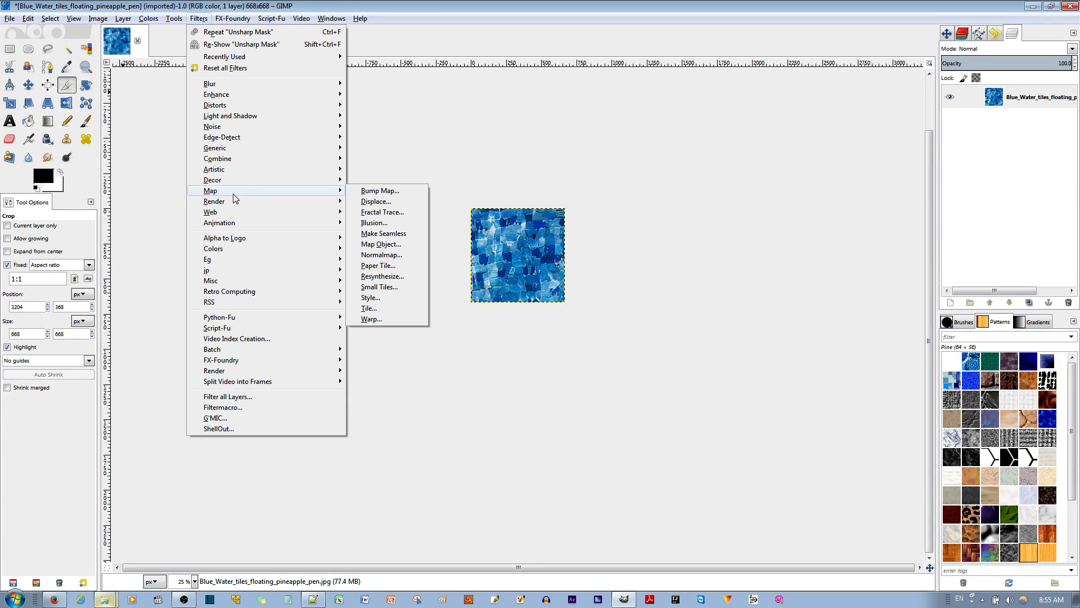
pyautogui.click(382, 233)
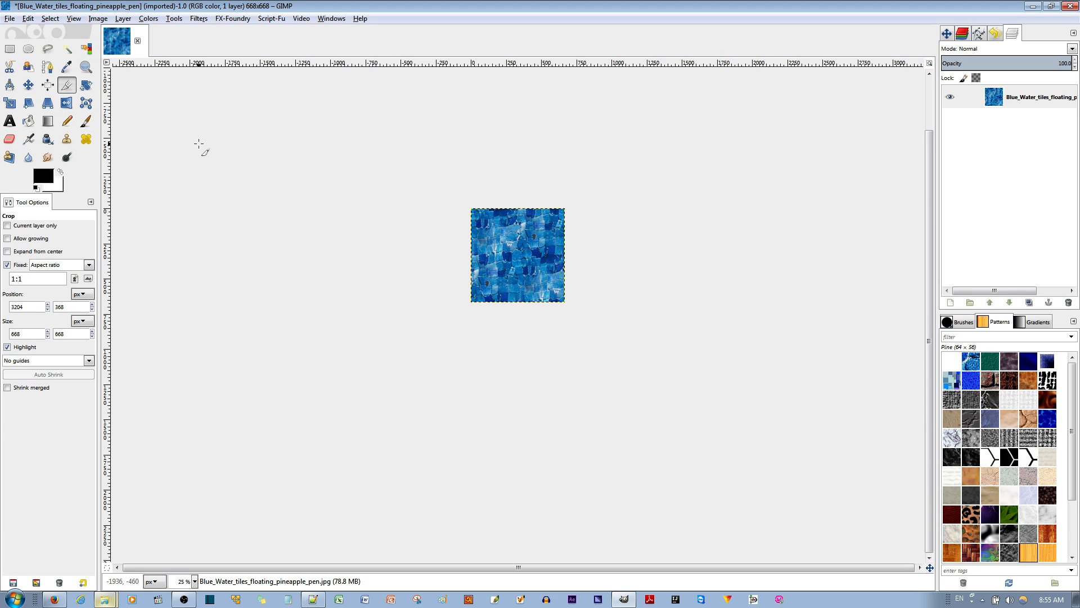
# - Begin exporting the image and choose the patterns folder inside .gimp-2.8 in the home folder as the destination
pyautogui.click(11, 21)
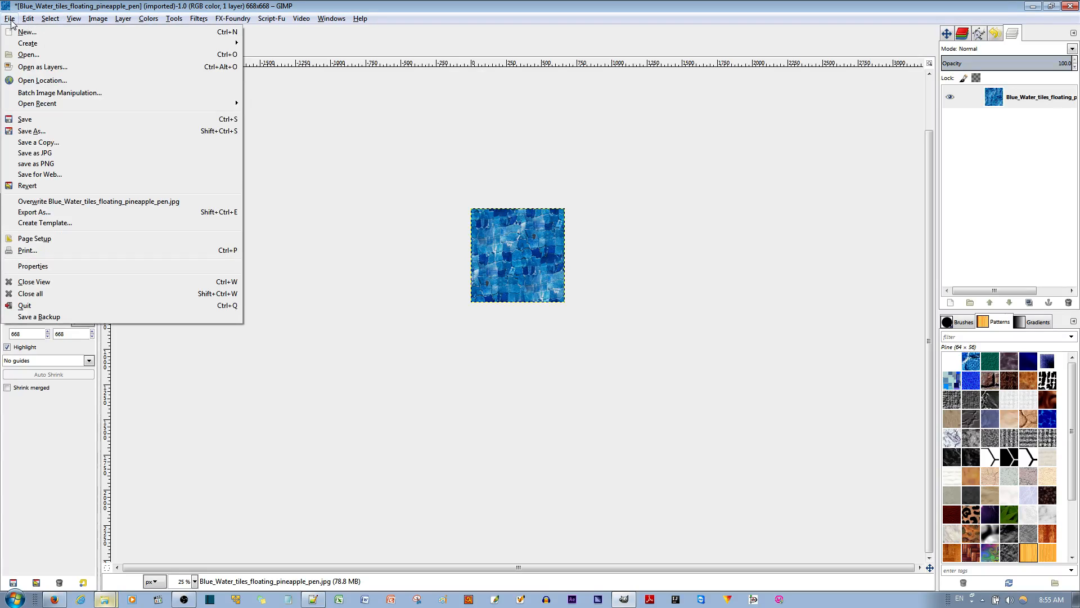
pyautogui.click(51, 215)
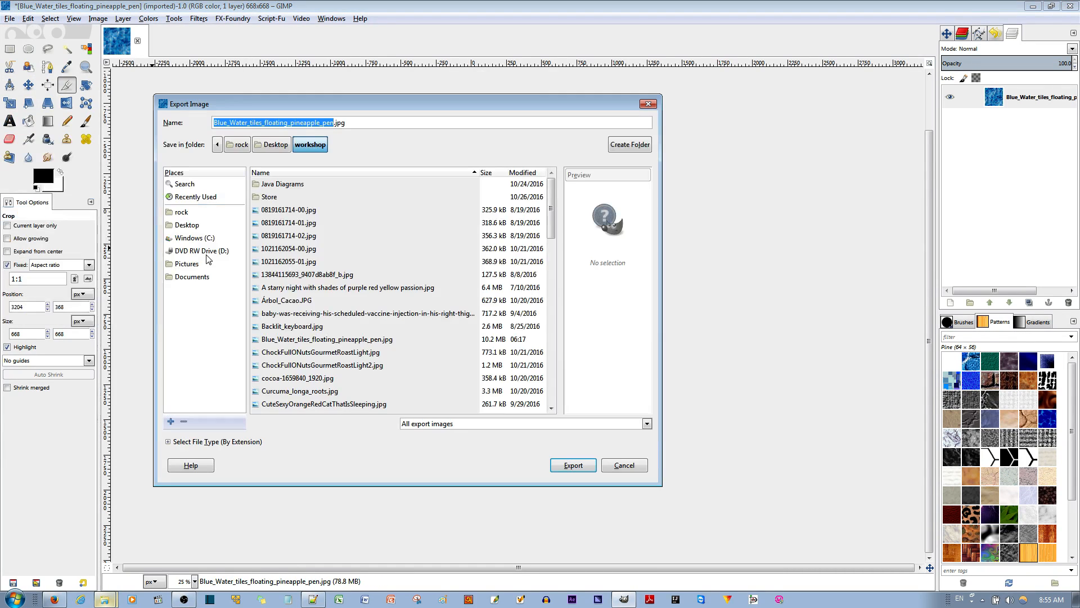
pyautogui.click(183, 213)
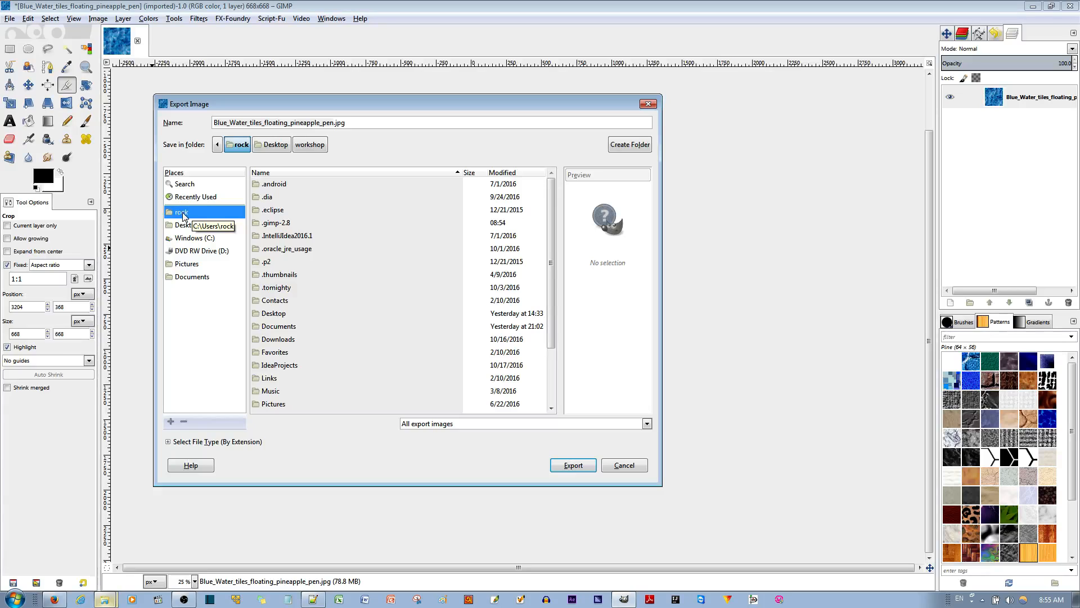
pyautogui.doubleClick(277, 224)
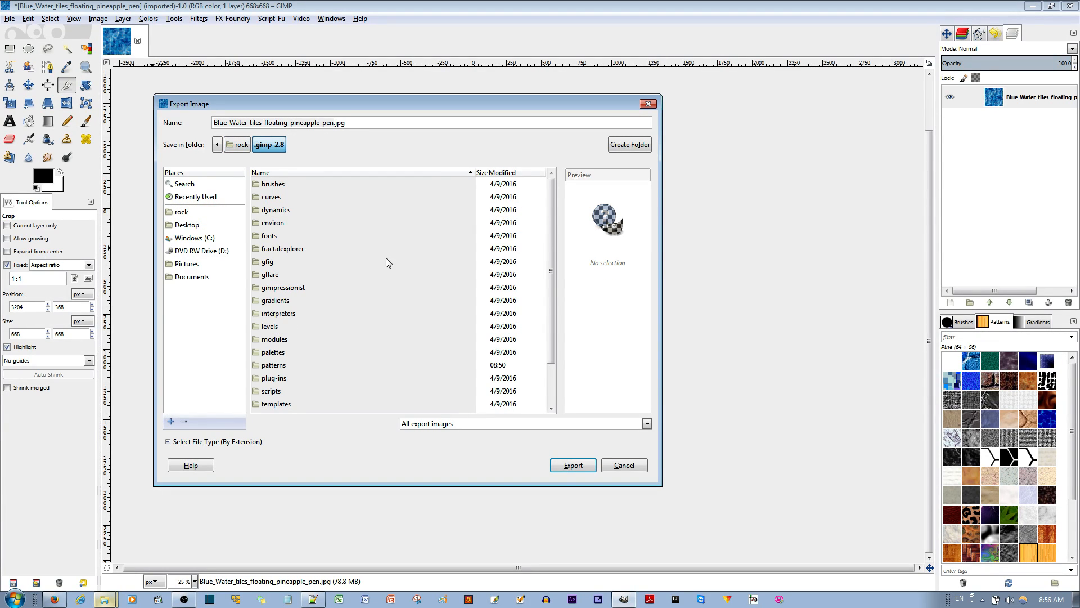
pyautogui.moveTo(549, 306); pyautogui.dragTo(548, 342)
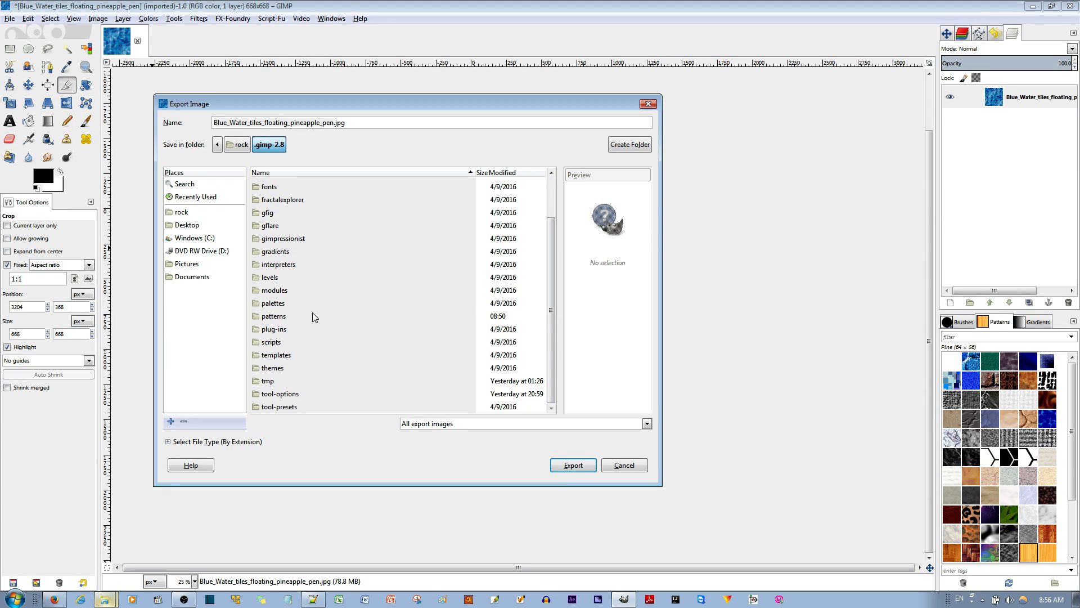
pyautogui.doubleClick(282, 319)
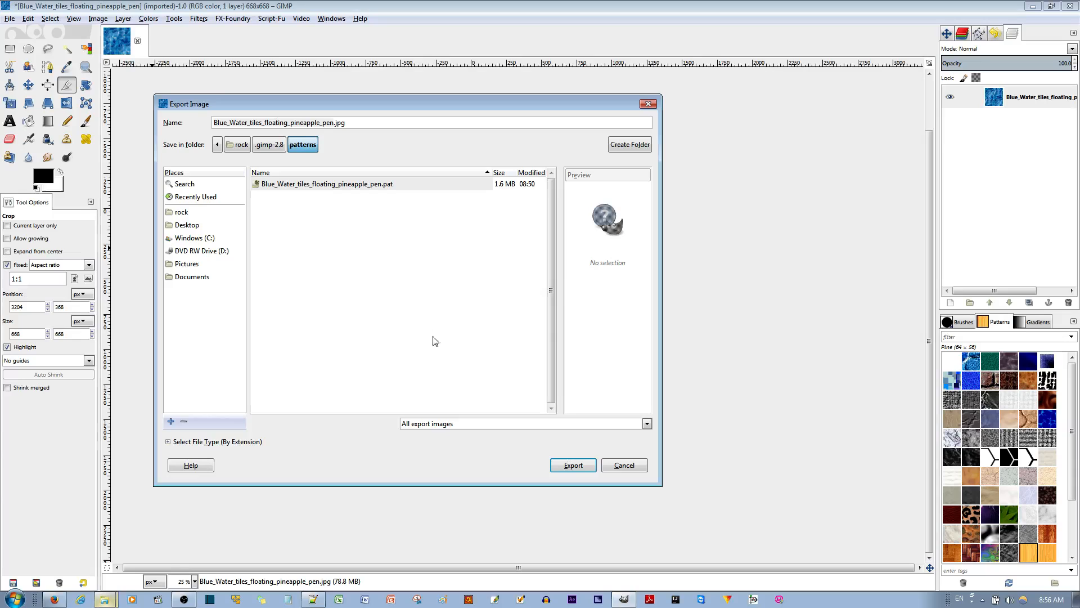
# - Export the image as Blue_Water_tiles_floating_pineapple_pen.pat, replacing the existing file, with the pattern description Blue_Pattern
pyautogui.doubleClick(361, 122)
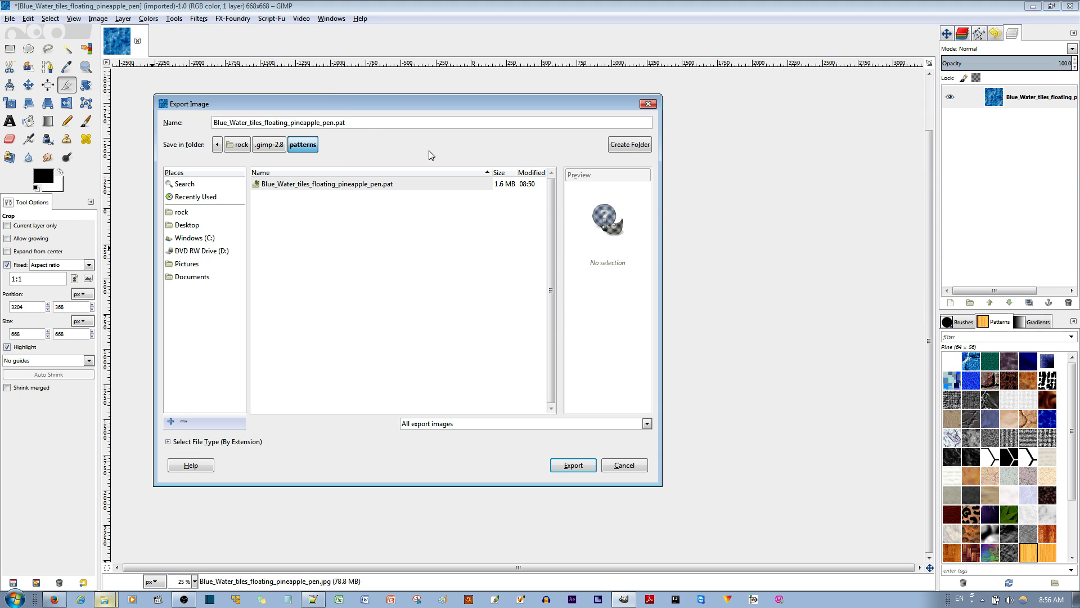
pyautogui.click(583, 468)
pyautogui.click(470, 345)
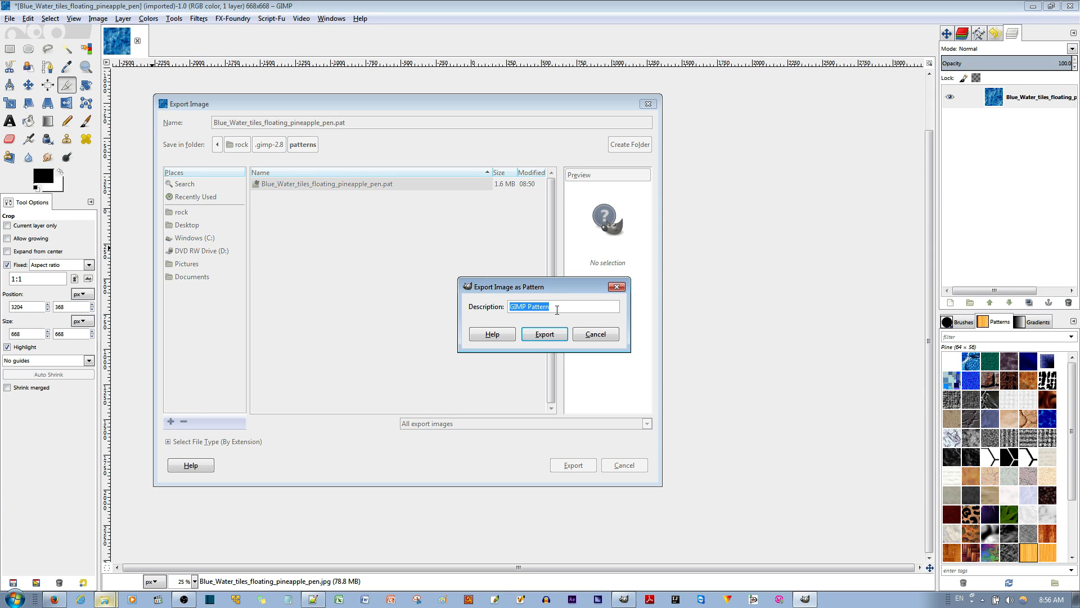
pyautogui.write('Blue_')
pyautogui.click(559, 338)
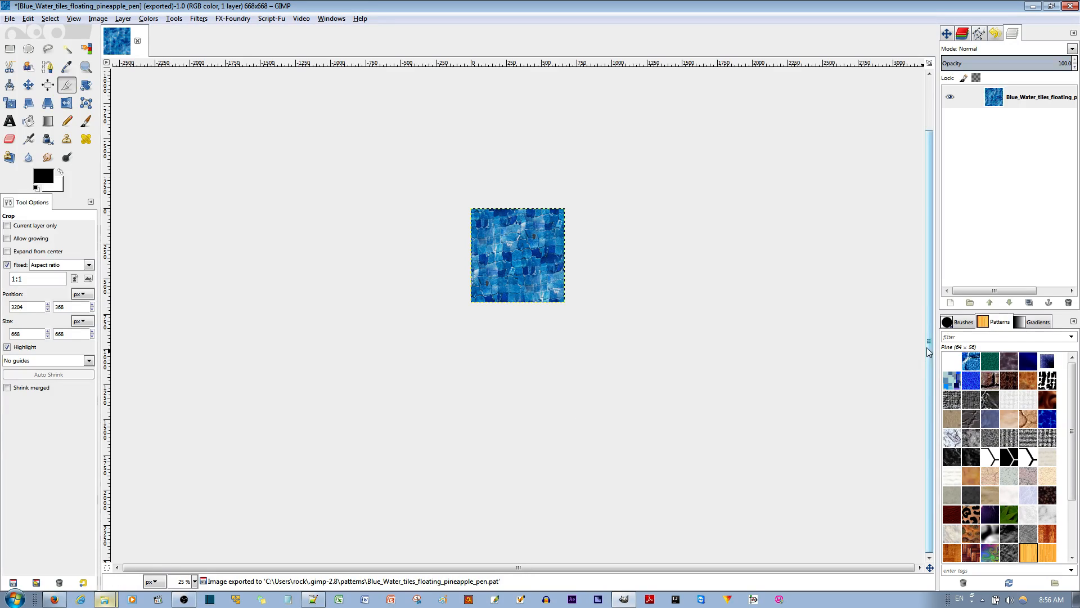
# - Refresh the pattern collection and select Blue_Pattern as the active pattern
pyautogui.click(1008, 584)
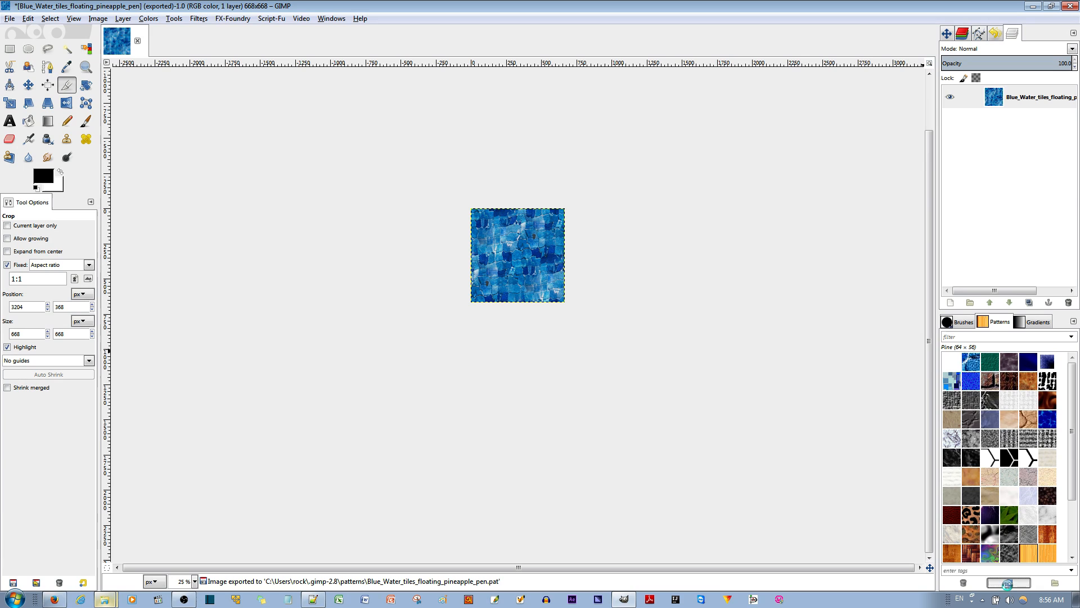
pyautogui.click(975, 367)
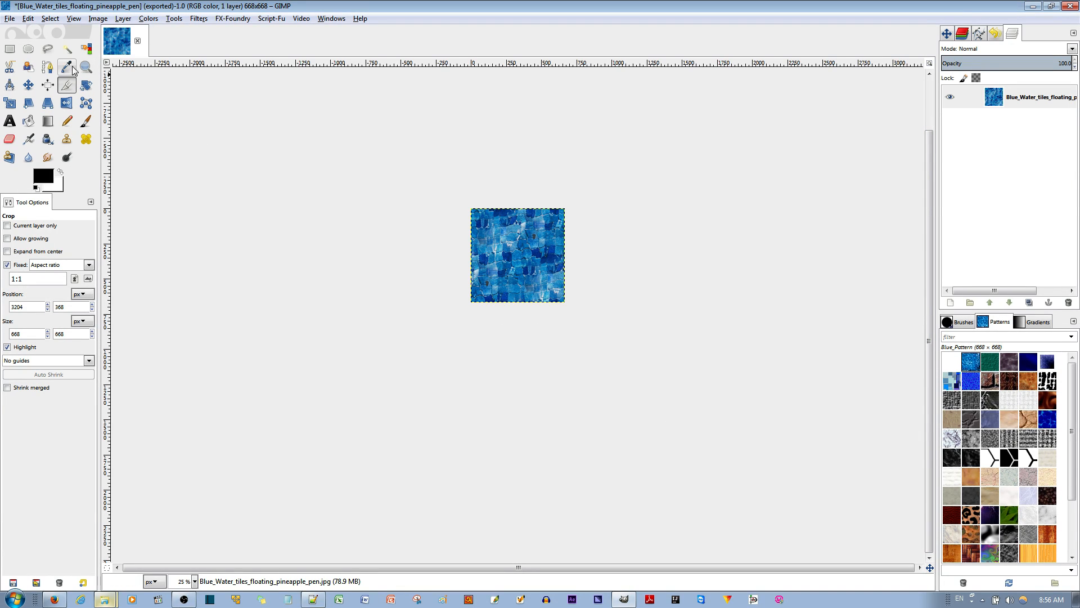
# - Create a new image 1000 px wide and 500 px high
pyautogui.click(9, 18)
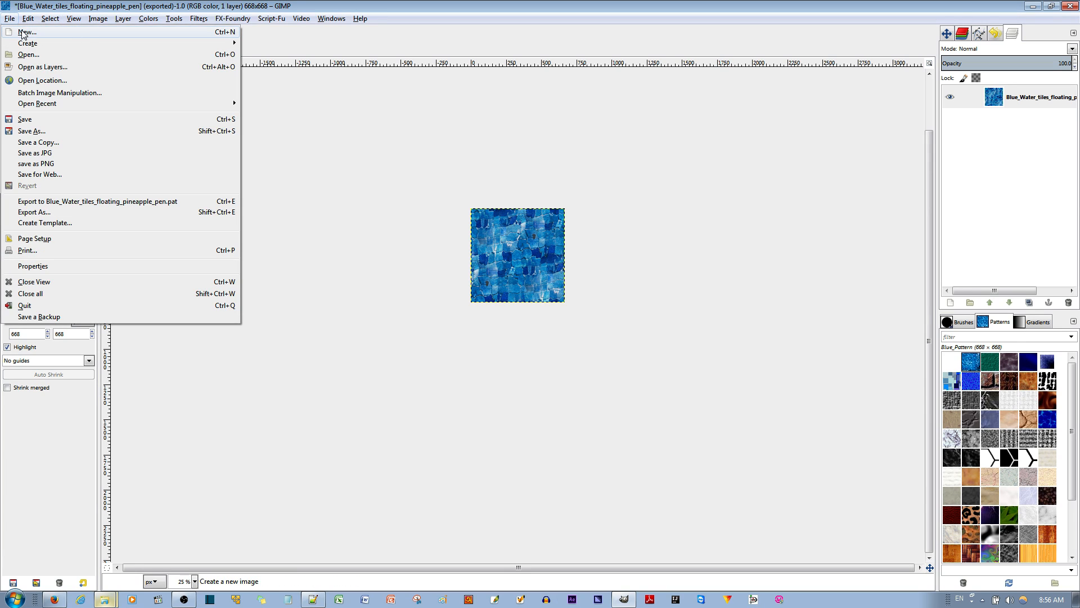
pyautogui.click(22, 33)
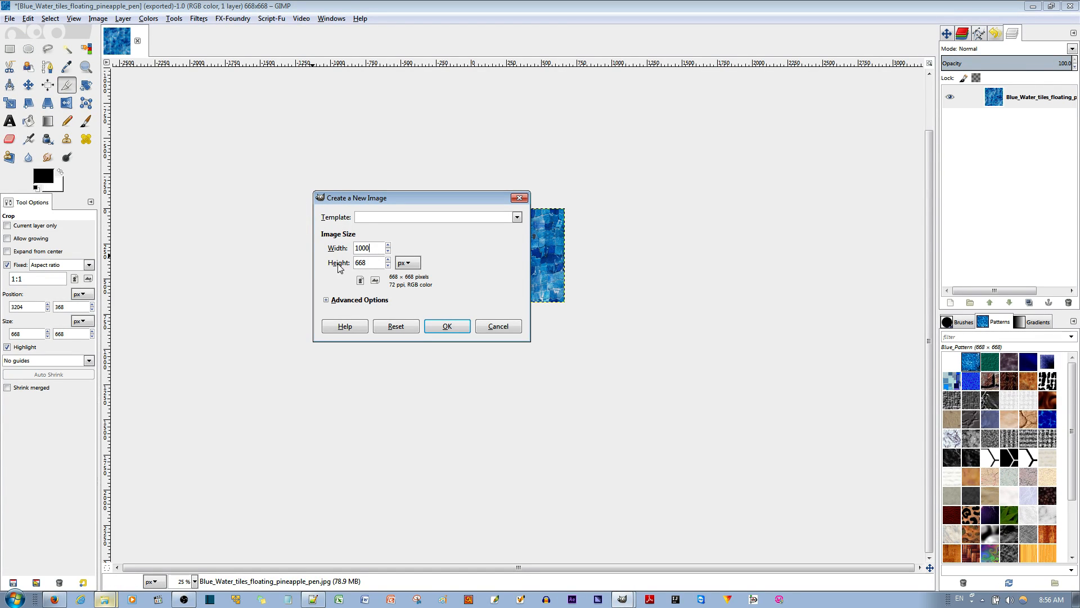
pyautogui.doubleClick(370, 263)
pyautogui.click(445, 326)
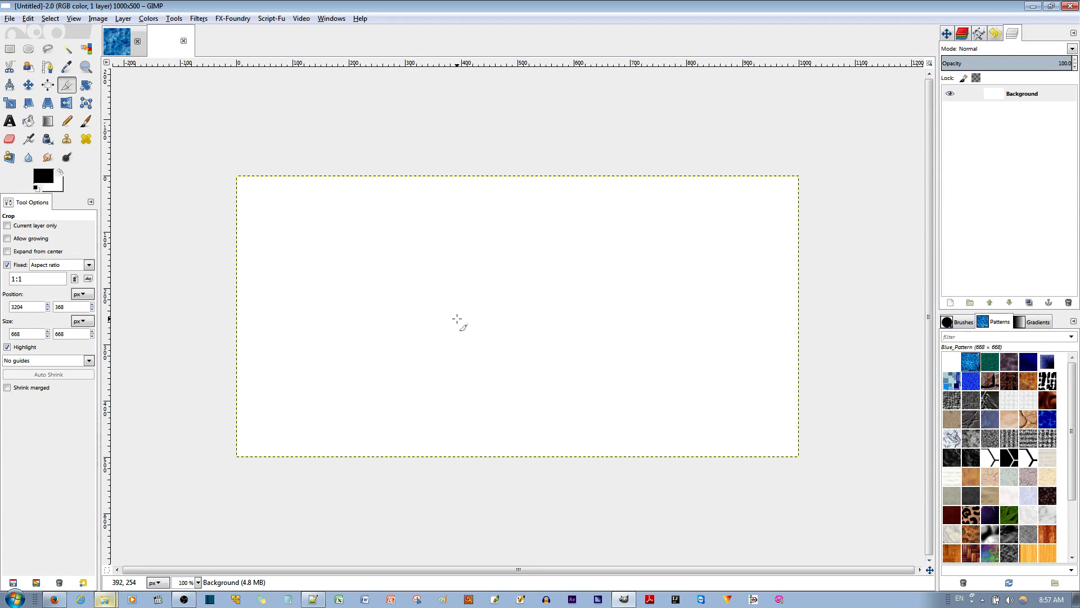
# - Set up the Text tool with the MoolBoran font, a size of 150 px and centered justification
pyautogui.click(9, 122)
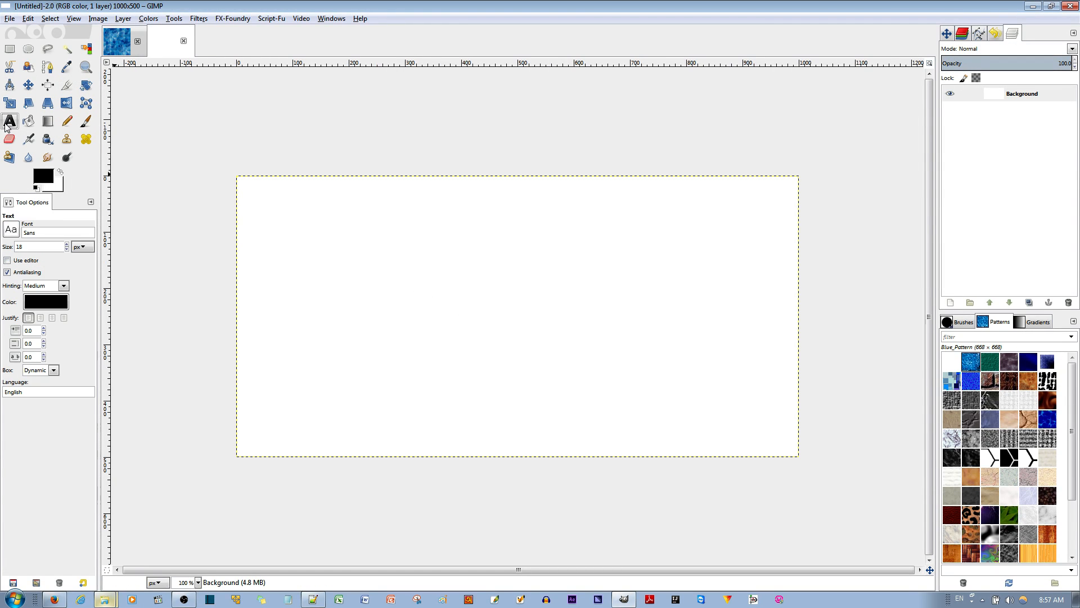
pyautogui.click(12, 230)
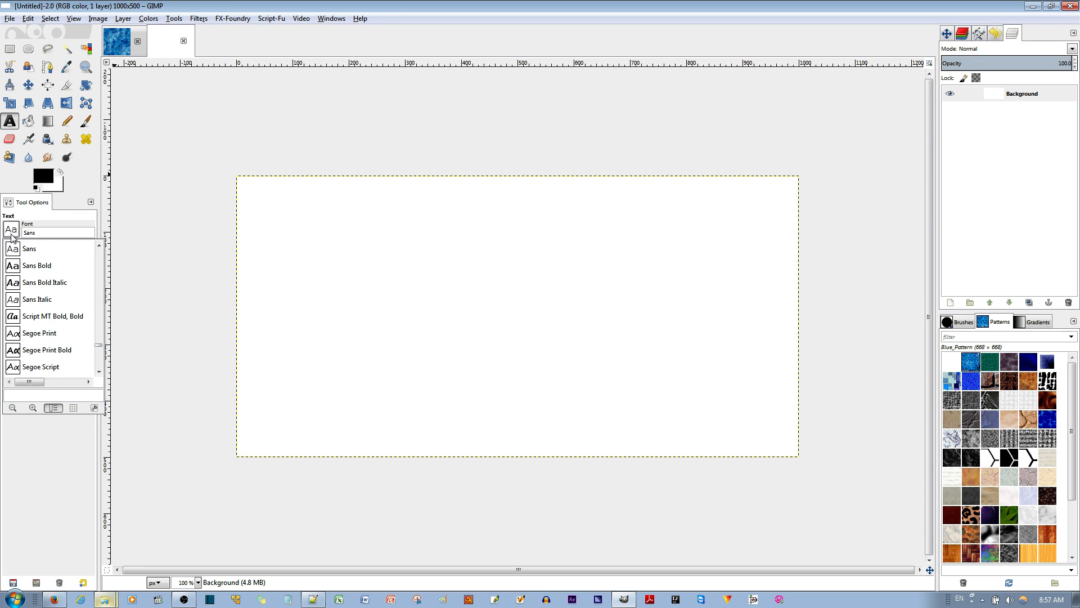
pyautogui.write('mool')
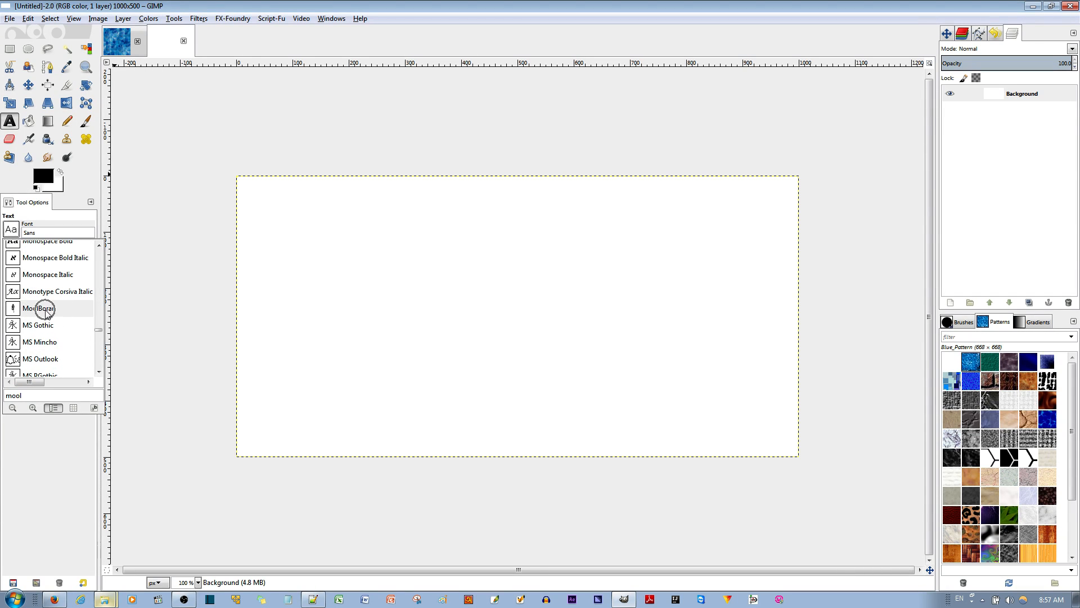
pyautogui.click(48, 310)
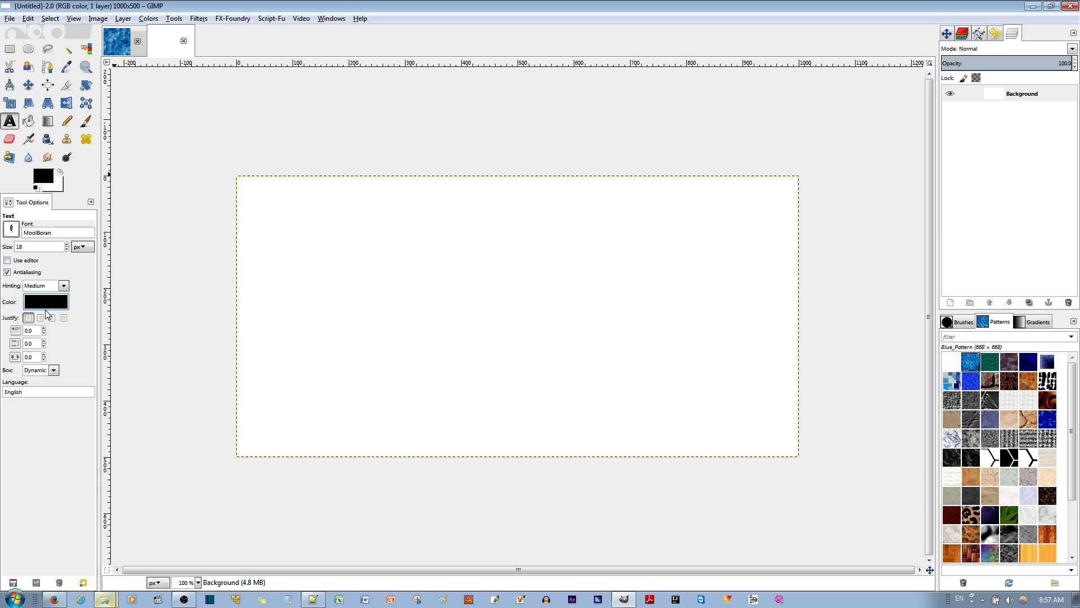
pyautogui.doubleClick(28, 248)
pyautogui.click(51, 319)
# - Add the text "TheRevisionist.Org" to the white canvas
pyautogui.click(281, 287)
pyautogui.write('TheRevisio')
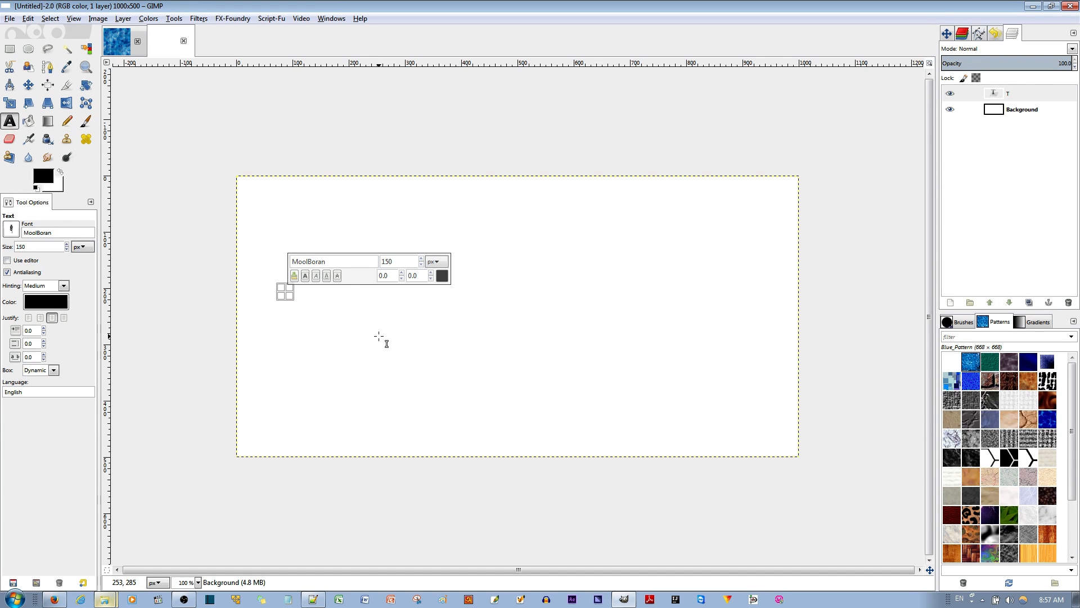
pyautogui.write('nist.Org')
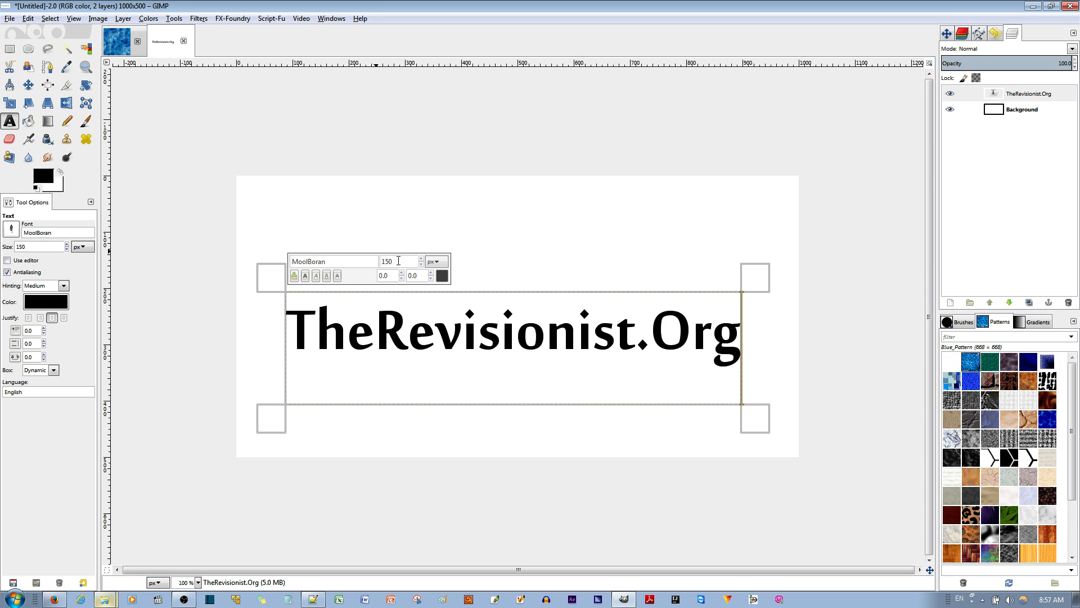
# - Center the text layer horizontally and vertically on the canvas with the Align tool
pyautogui.click(48, 86)
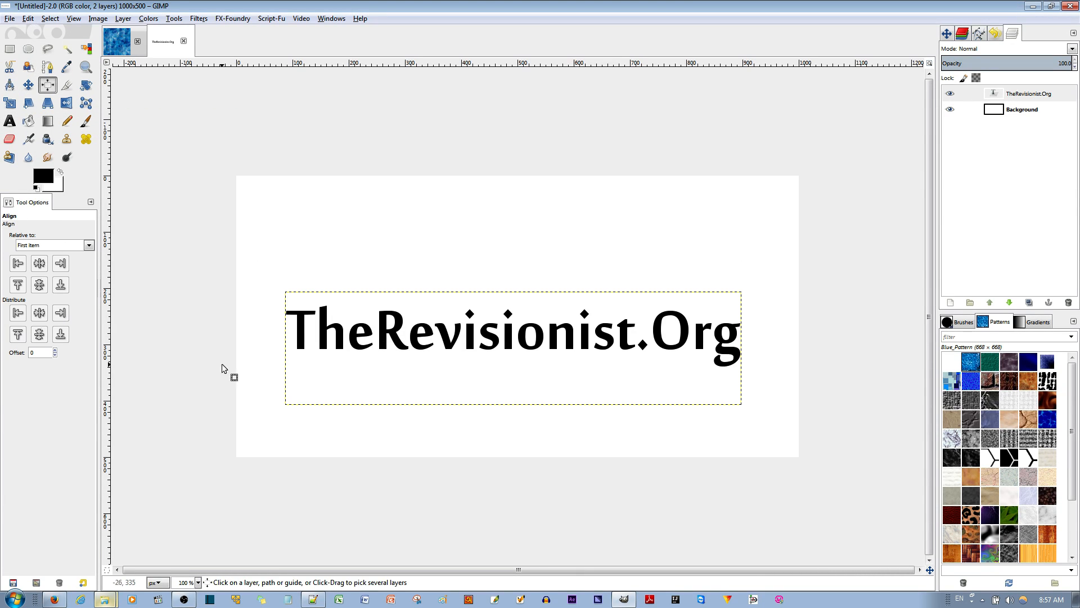
pyautogui.click(388, 337)
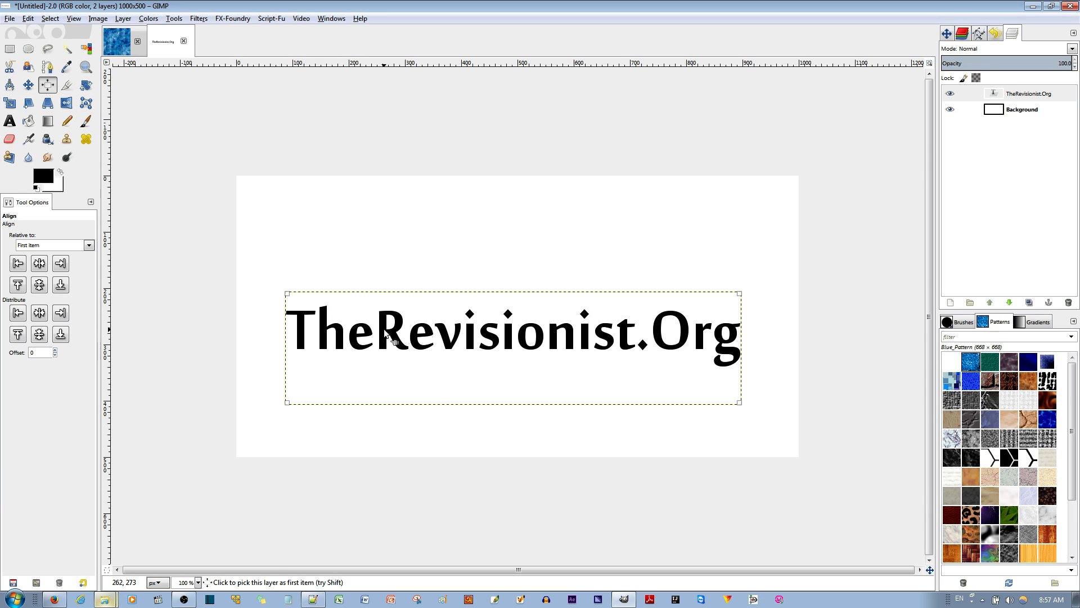
pyautogui.click(40, 264)
pyautogui.click(39, 285)
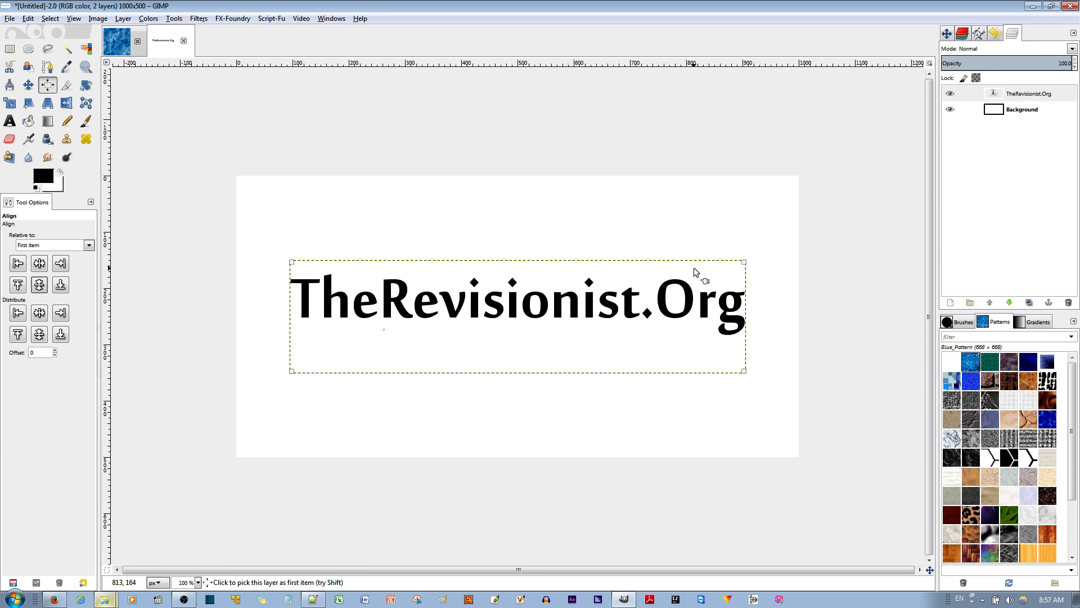
# - Select the lettering of the TheRevisionist.Org text layer using Alpha to Selection
pyautogui.click(994, 98)
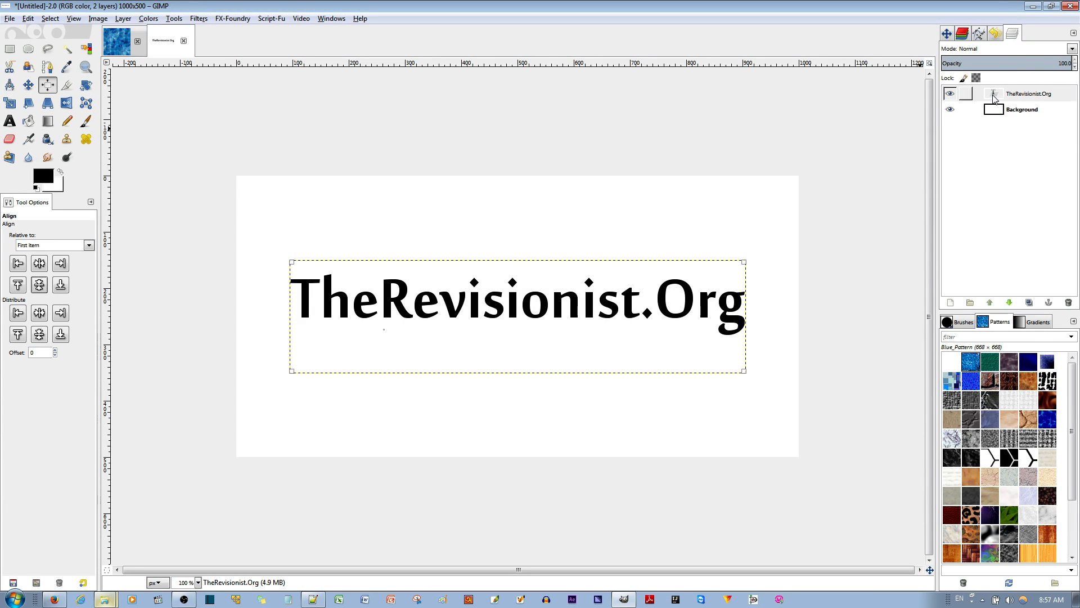
pyautogui.rightClick(994, 98)
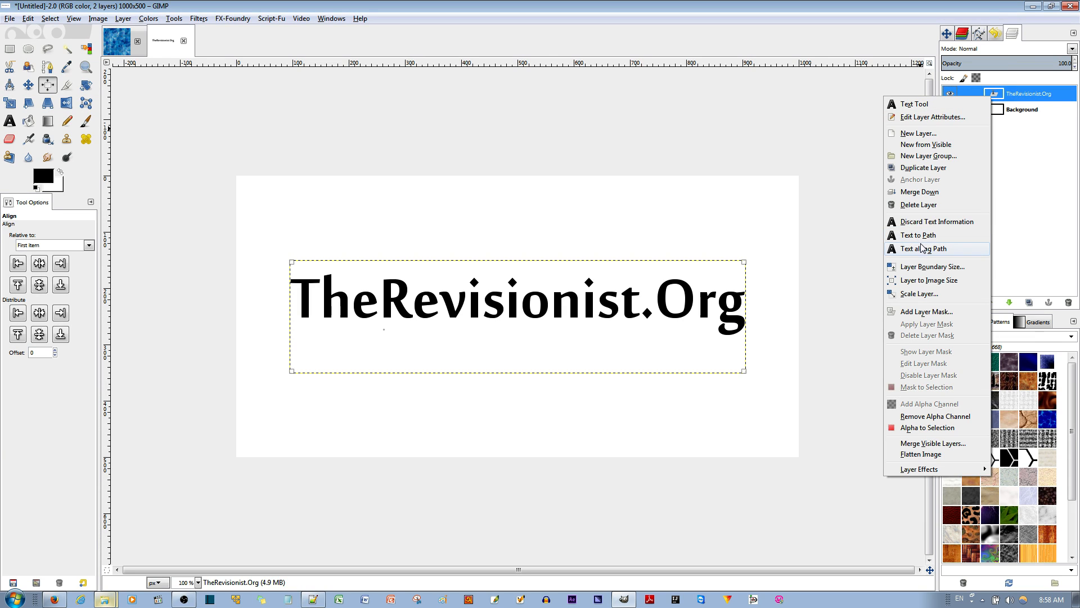
pyautogui.click(934, 427)
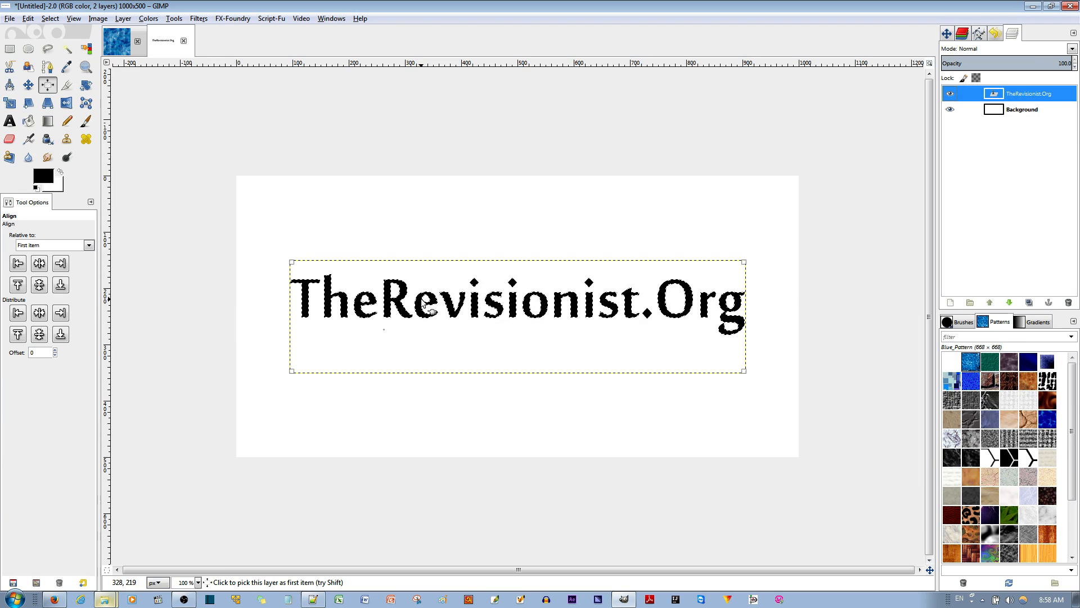
# - Fill the whole selected lettering with the Blue_Pattern pattern using the Bucket Fill tool
pyautogui.click(29, 121)
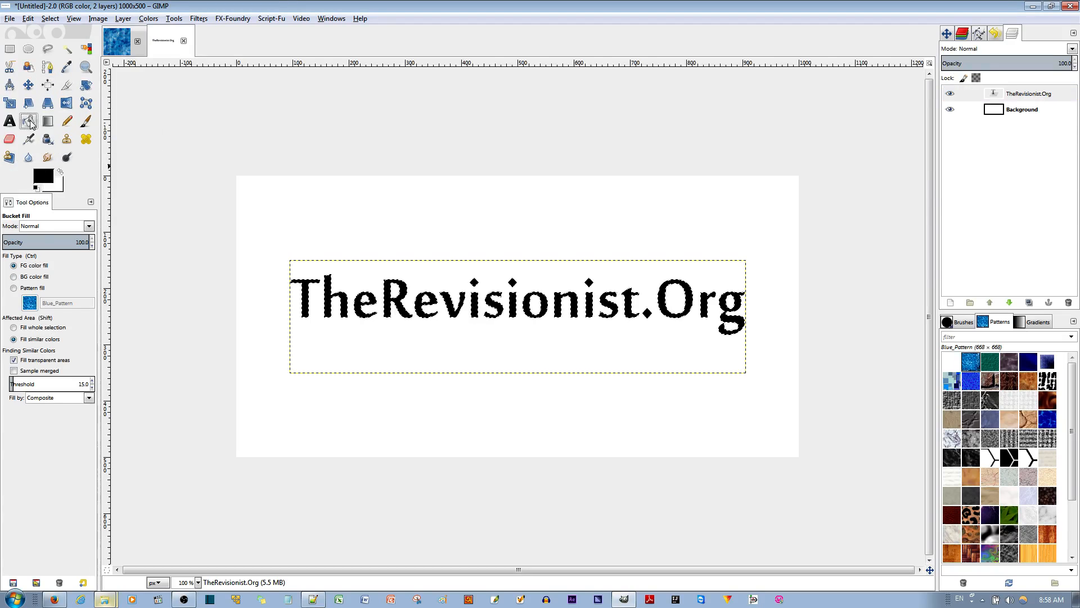
pyautogui.click(13, 288)
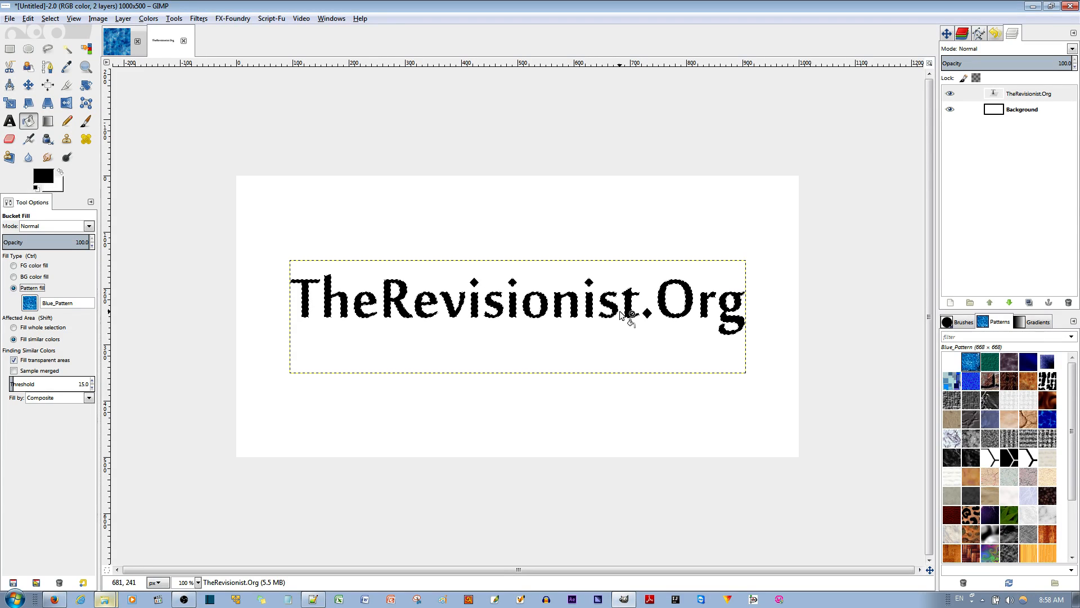
pyautogui.keyDown('shift'); pyautogui.click(498, 316); pyautogui.keyUp('shift')
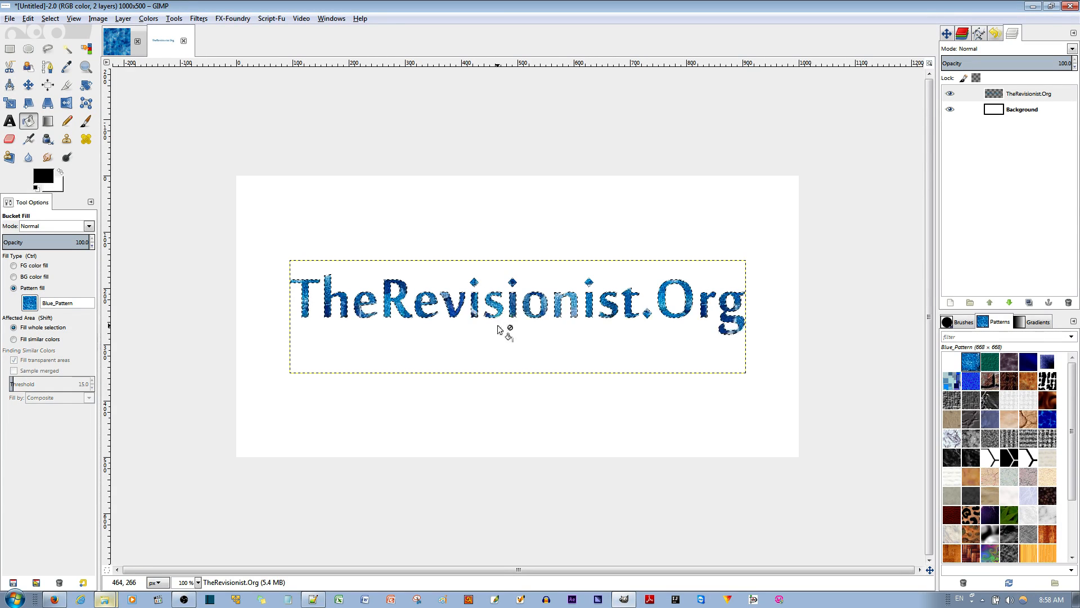
# - Apply a Drop Shadow layer effect to the text layer with Layer knocks out Drop Shadow and Preview enabled
pyautogui.rightClick(559, 310)
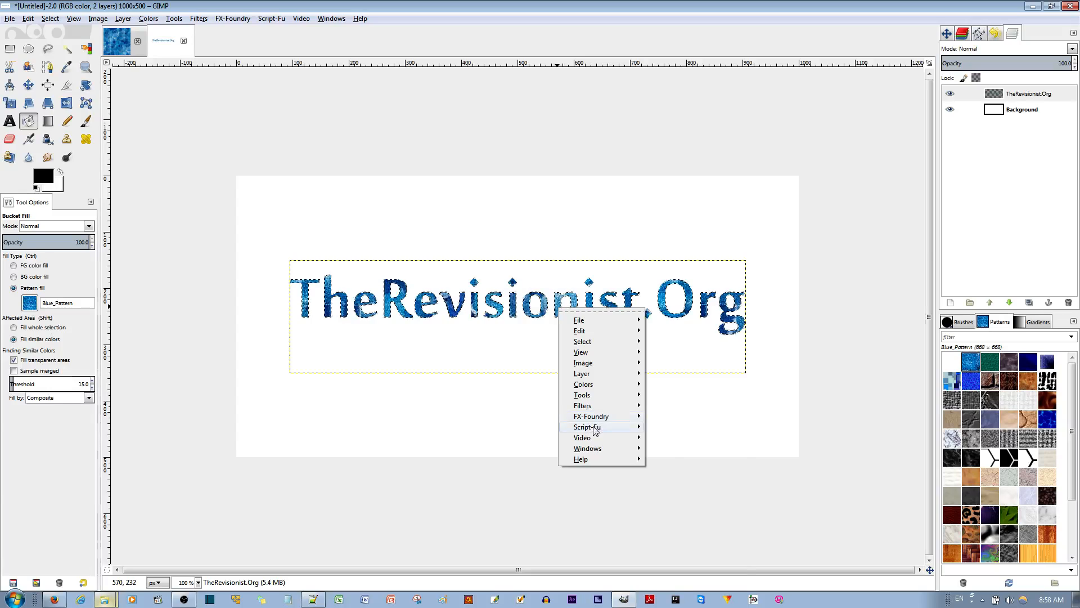
pyautogui.moveTo(600, 422)
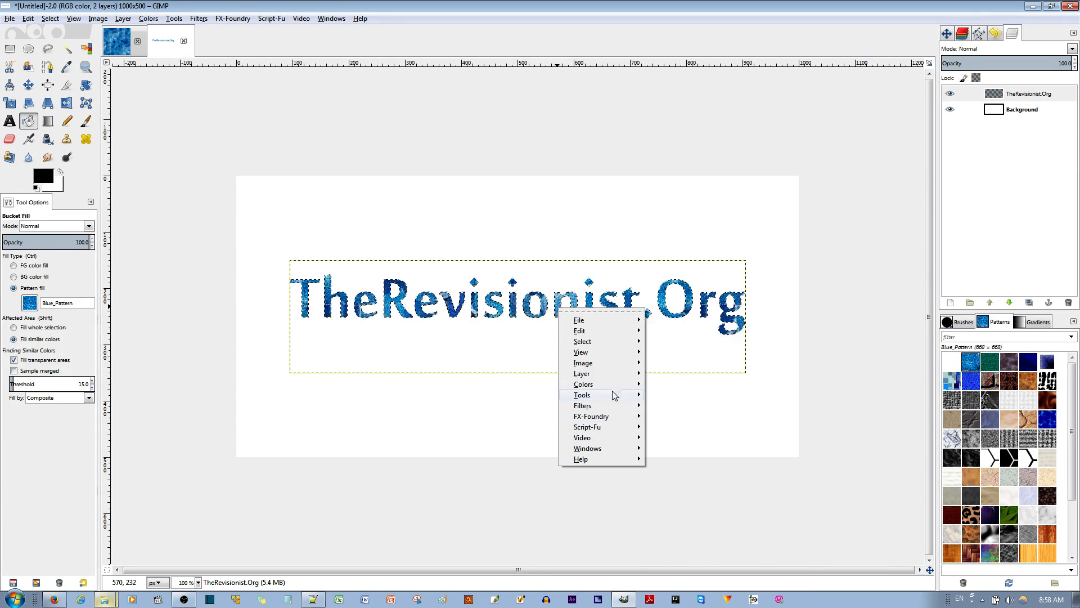
pyautogui.moveTo(617, 374)
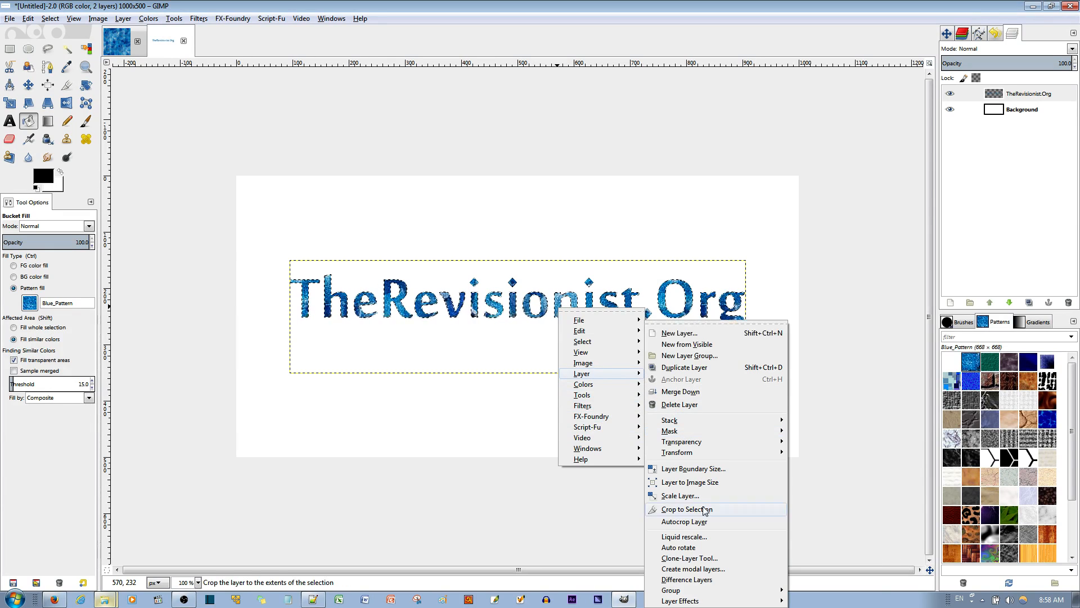
pyautogui.moveTo(716, 602)
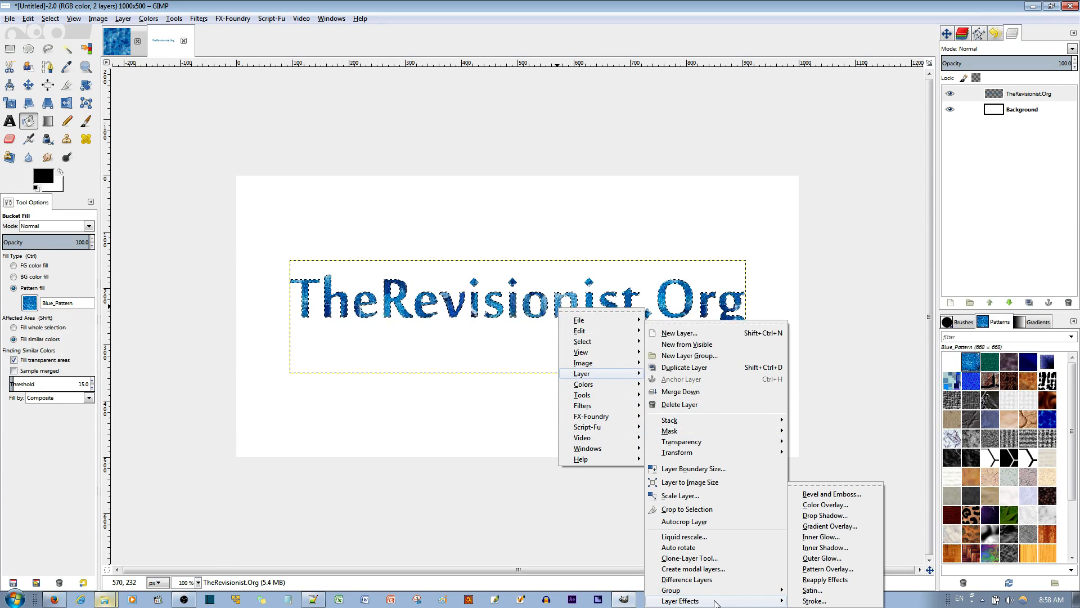
pyautogui.click(833, 517)
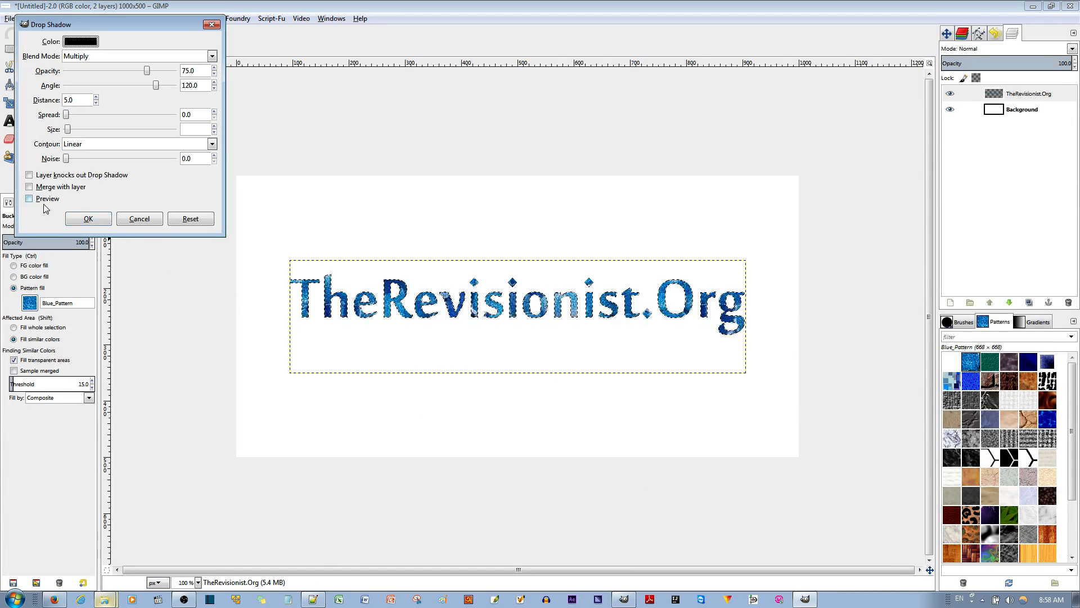
pyautogui.click(30, 175)
pyautogui.click(29, 199)
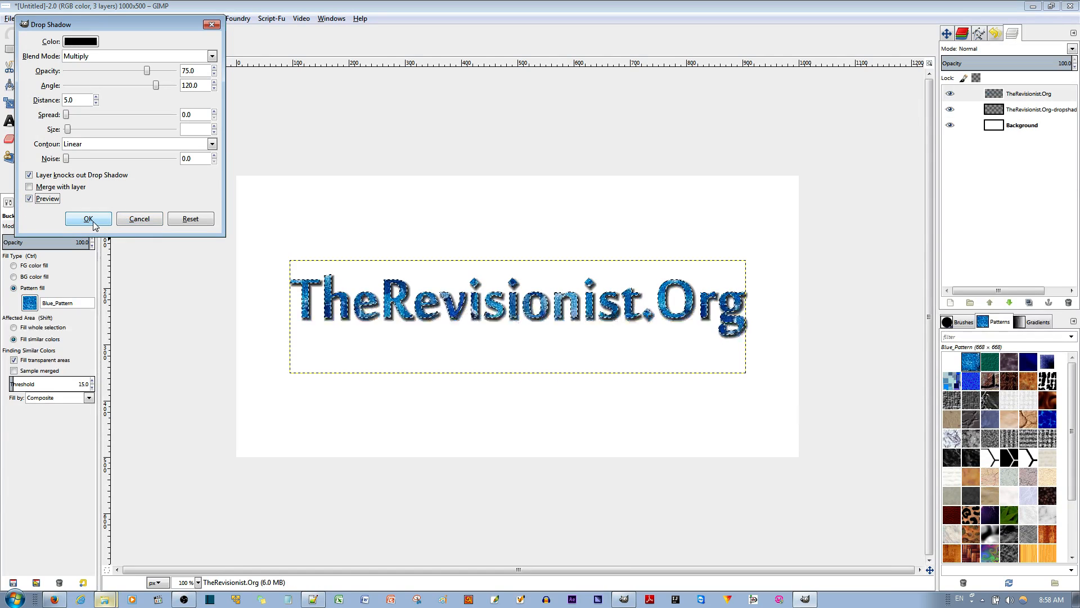
pyautogui.click(94, 223)
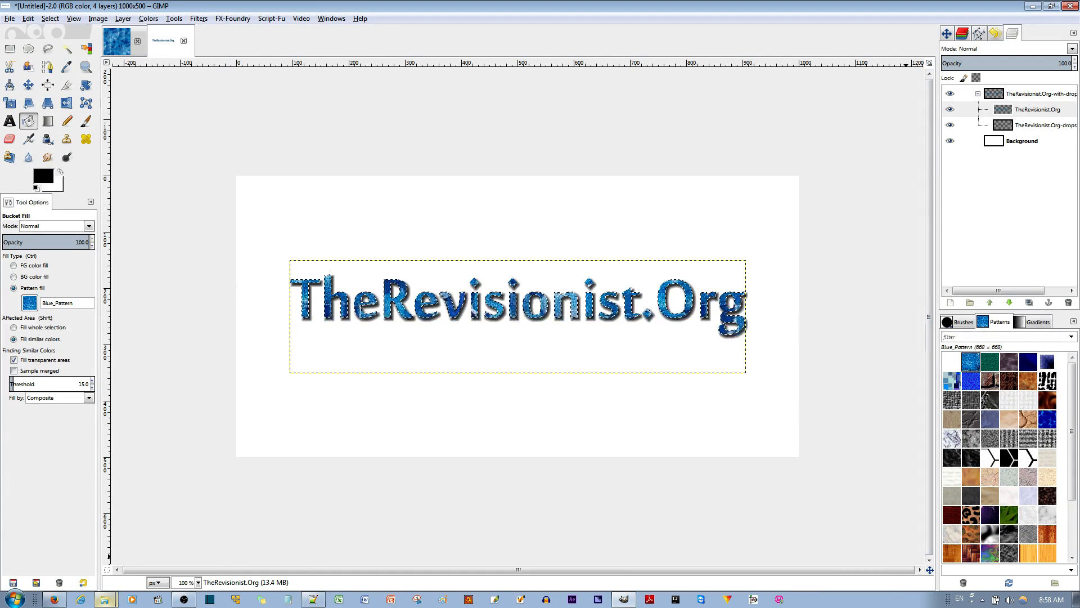